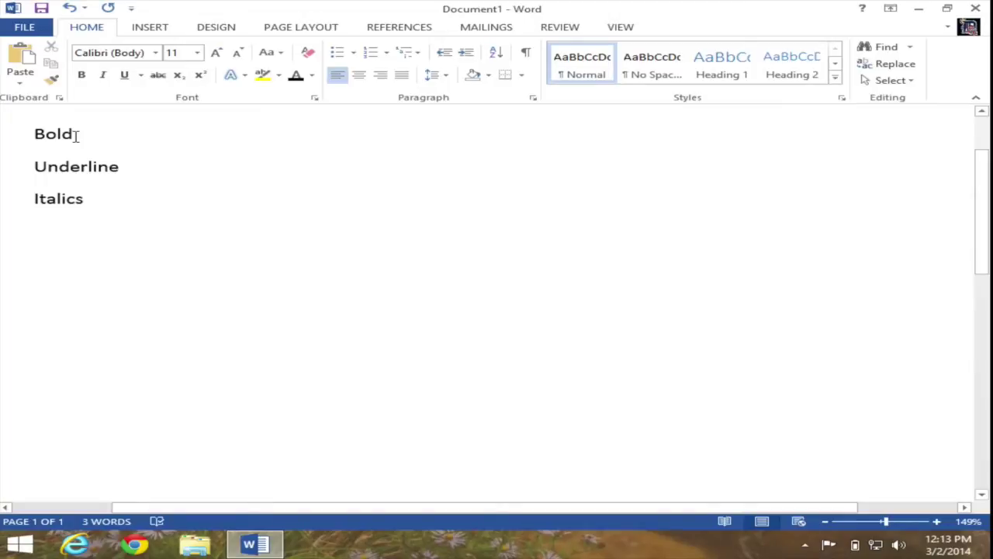
Select the word "Bold" on the first line and apply bold formatting to it
{"action": "left_click_drag", "start_coordinate": [76, 135], "coordinate": [35, 139]}
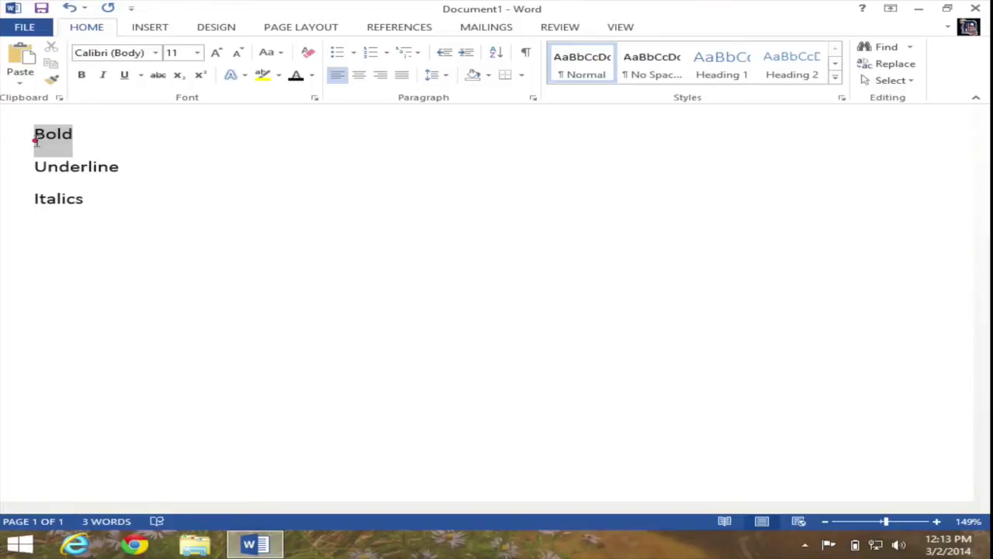
{"action": "left_click_drag", "start_coordinate": [35, 140], "coordinate": [34, 137]}
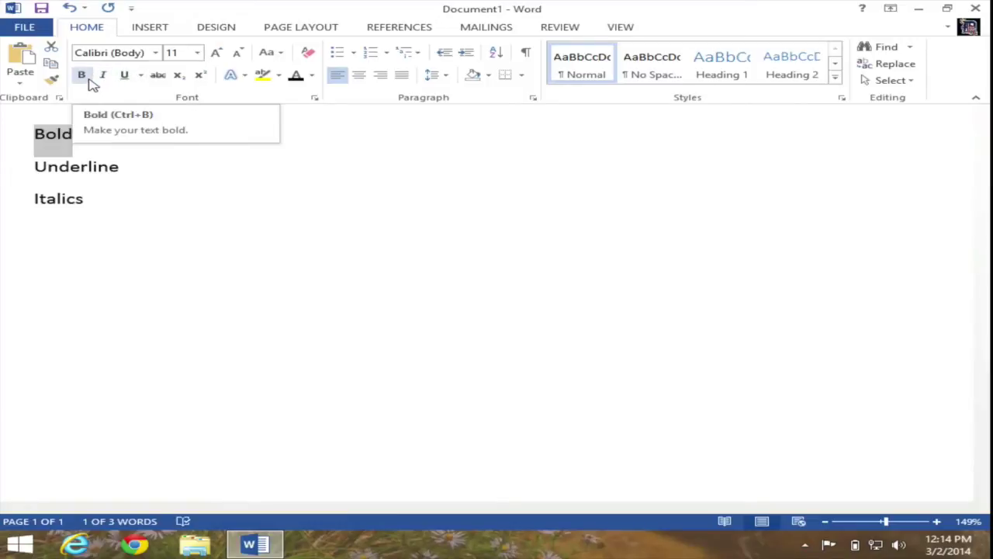
{"action": "left_click", "coordinate": [83, 76]}
{"action": "left_click", "coordinate": [88, 80]}
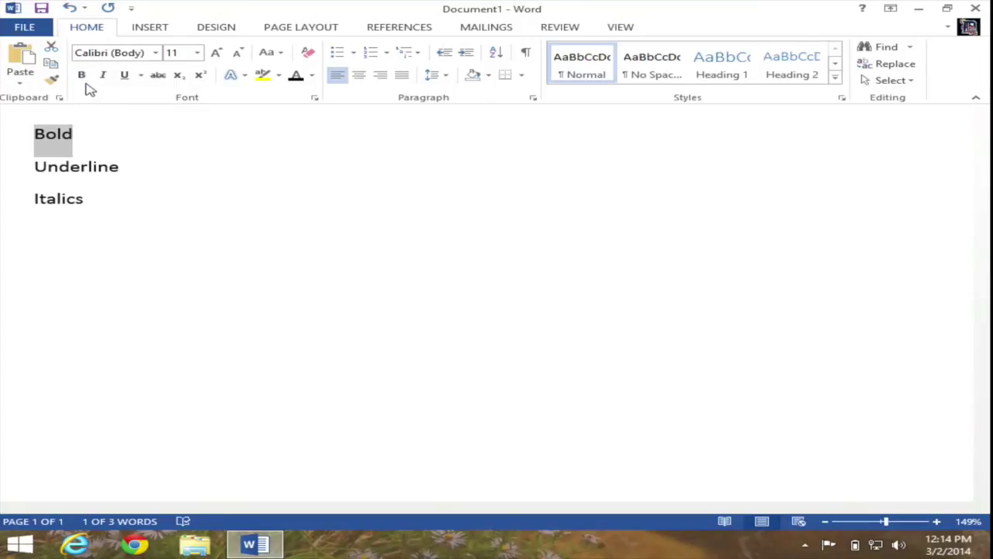
{"action": "left_click", "coordinate": [82, 75]}
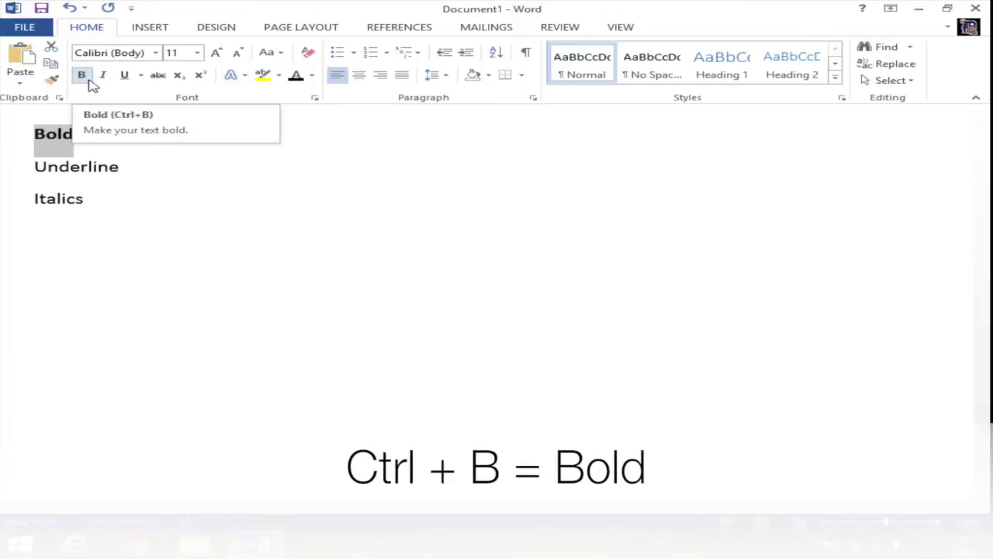
{"action": "left_click", "coordinate": [85, 75]}
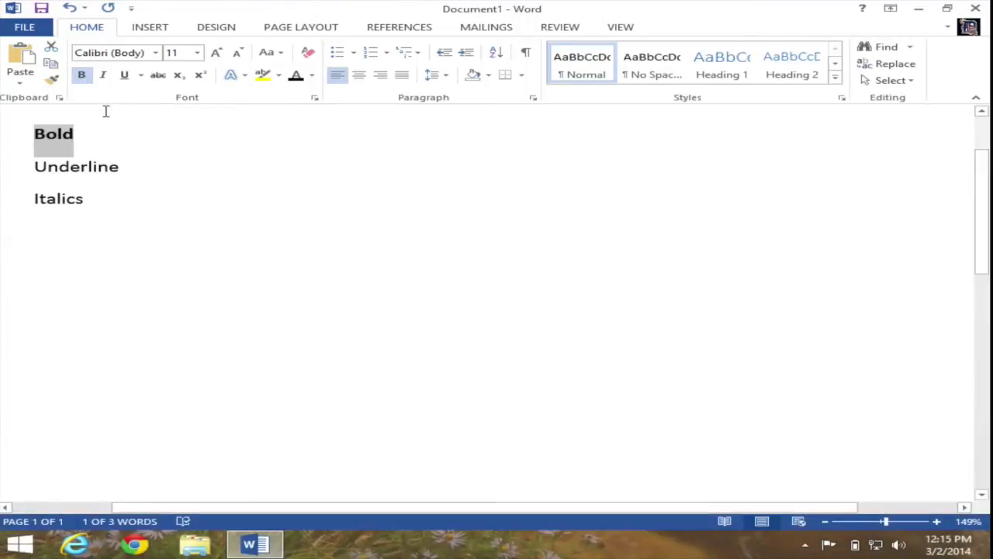
Toggle the bold formatting of the word "Bold" off and on, leaving it applied
{"action": "key", "text": "ctrl+b"}
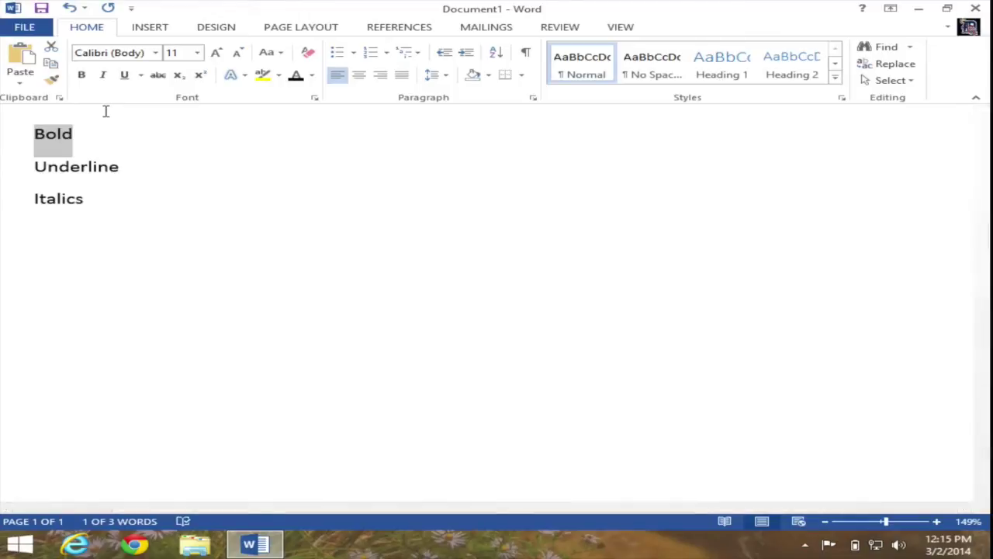
{"action": "key", "text": "ctrl+b"}
{"action": "key", "text": "ctrl+b"}
{"action": "key", "text": "ctrl+b"}
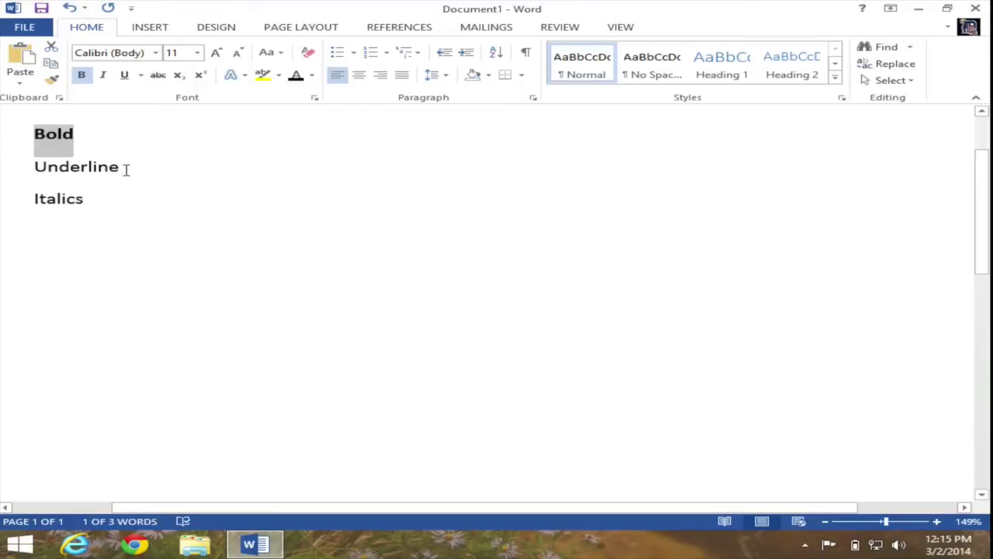
Underline the word "Underline" on the second line and try the double-line underline style
{"action": "left_click_drag", "start_coordinate": [124, 169], "coordinate": [39, 178]}
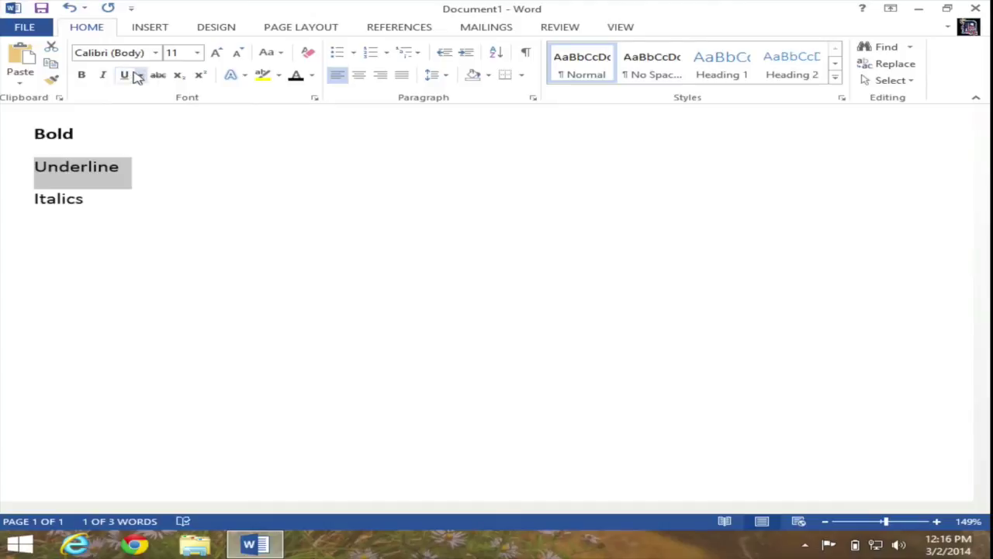
{"action": "left_click", "coordinate": [130, 75]}
{"action": "left_click", "coordinate": [127, 75]}
{"action": "left_click", "coordinate": [130, 75]}
{"action": "left_click", "coordinate": [141, 75]}
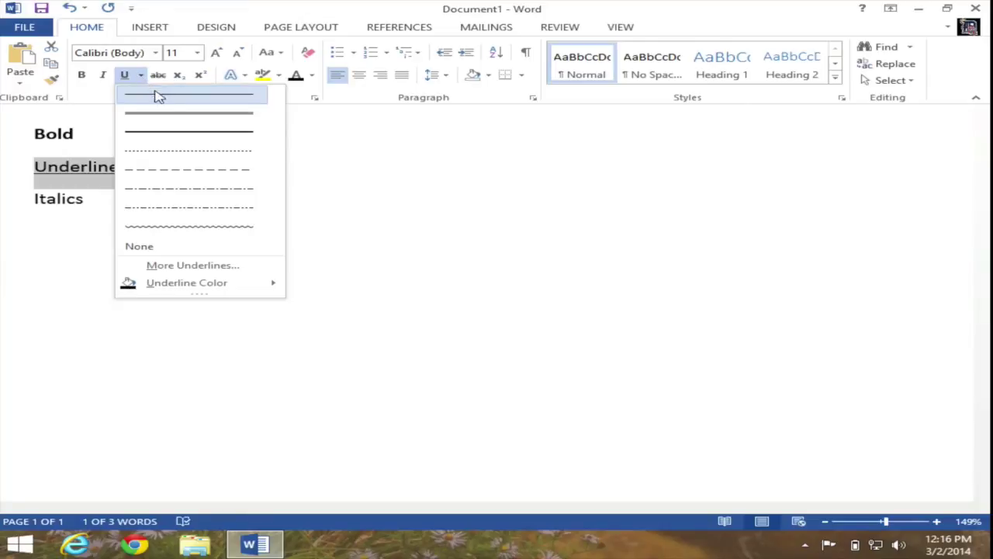
{"action": "left_click", "coordinate": [177, 114]}
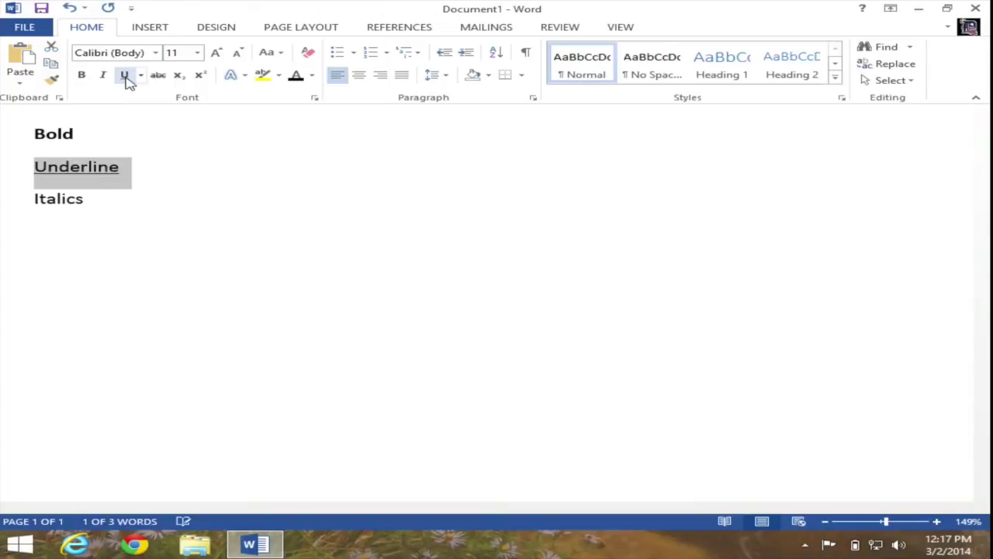
Toggle the underline of the word "Underline" off and on several times, leaving it applied
{"action": "left_click", "coordinate": [127, 78]}
{"action": "left_click", "coordinate": [127, 78]}
{"action": "left_click", "coordinate": [126, 79]}
{"action": "left_click", "coordinate": [127, 79]}
{"action": "left_click", "coordinate": [126, 78]}
{"action": "left_click", "coordinate": [127, 78]}
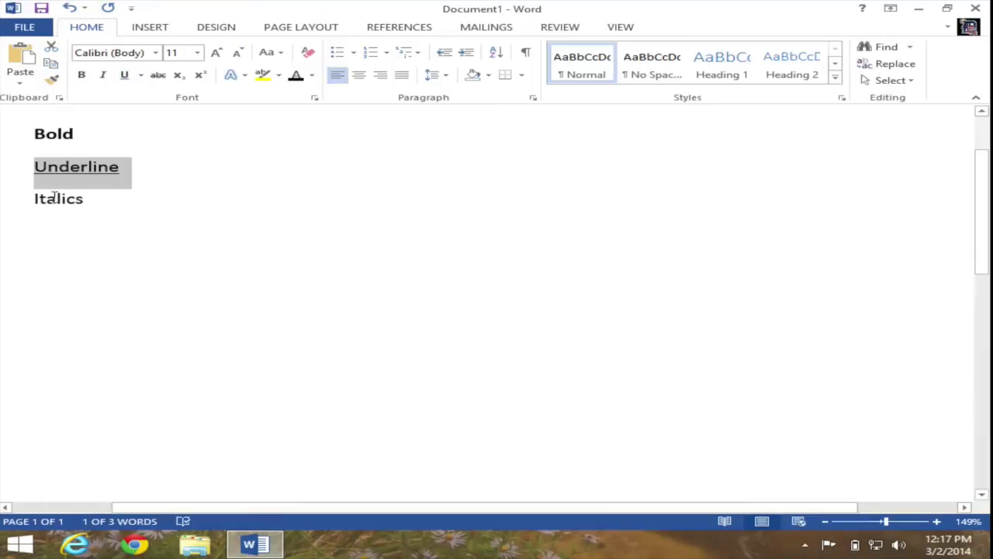
Select the word "Italics" on the third line and italicize it
{"action": "left_click", "coordinate": [83, 200]}
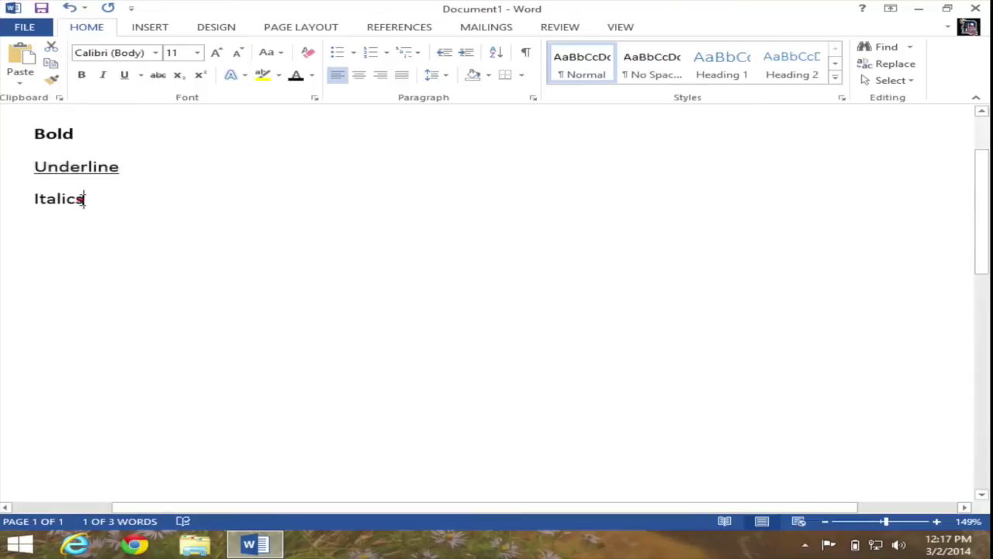
{"action": "left_click_drag", "start_coordinate": [83, 200], "coordinate": [33, 207]}
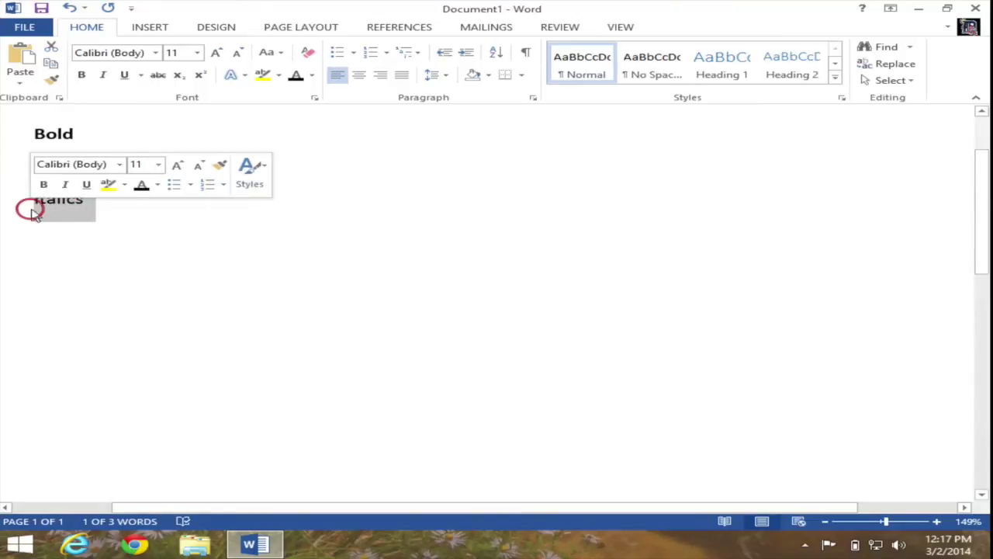
{"action": "left_click", "coordinate": [66, 186]}
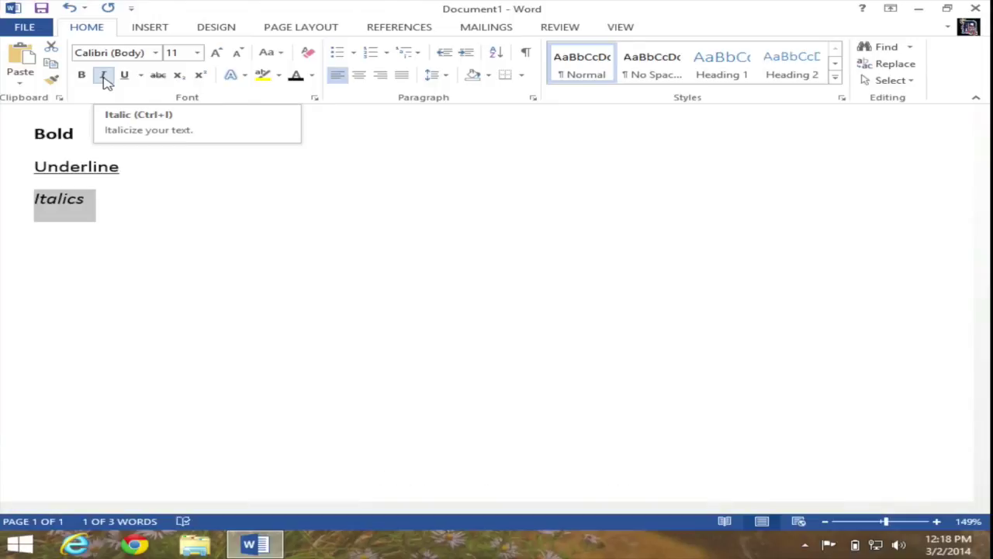
Toggle the italics of the word "Italics" off and on, leave them applied, and deselect the word
{"action": "left_click", "coordinate": [104, 76]}
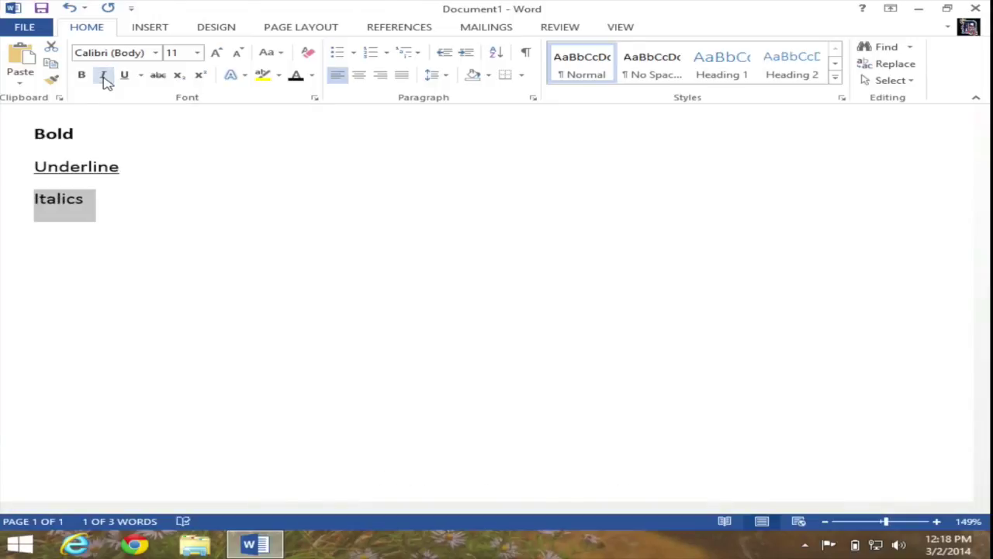
{"action": "left_click", "coordinate": [104, 76]}
{"action": "left_click", "coordinate": [104, 76]}
{"action": "left_click", "coordinate": [104, 76]}
{"action": "left_click", "coordinate": [129, 165]}
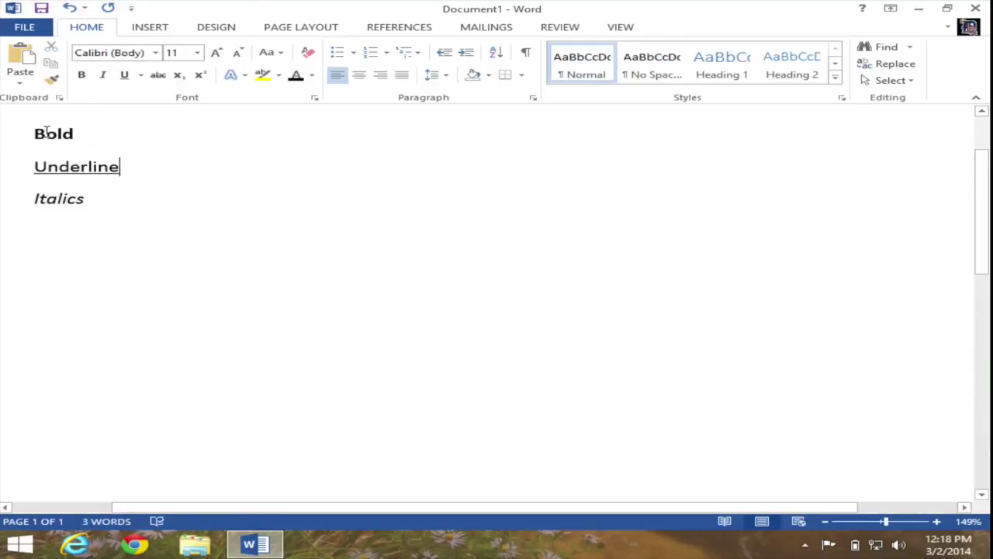